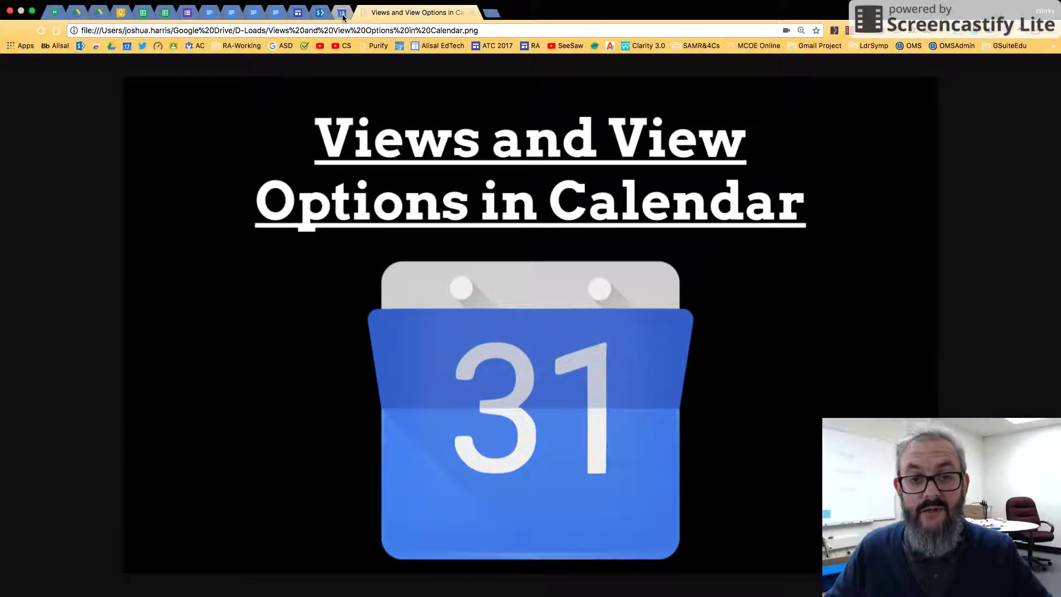
- Switch to the Google Calendar tab showing the week of March 18–24, 2018
click(342, 16)
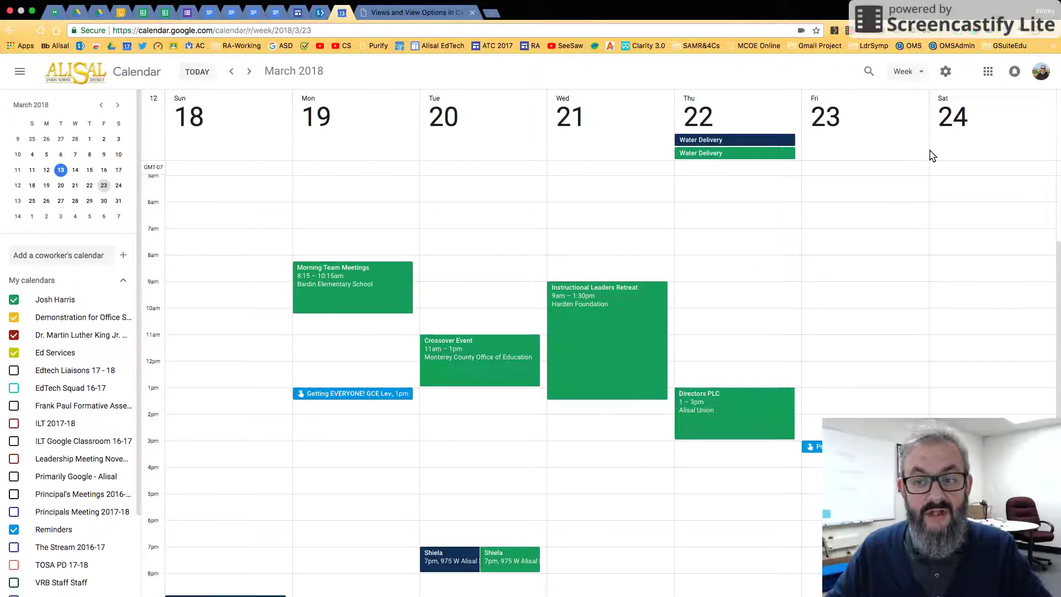
click(223, 154)
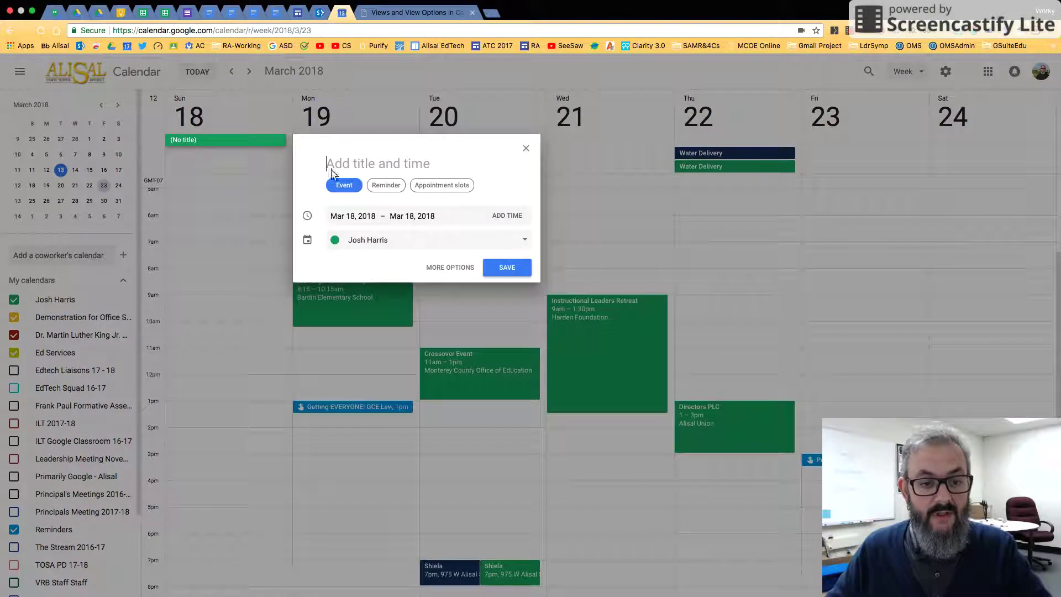
click(525, 149)
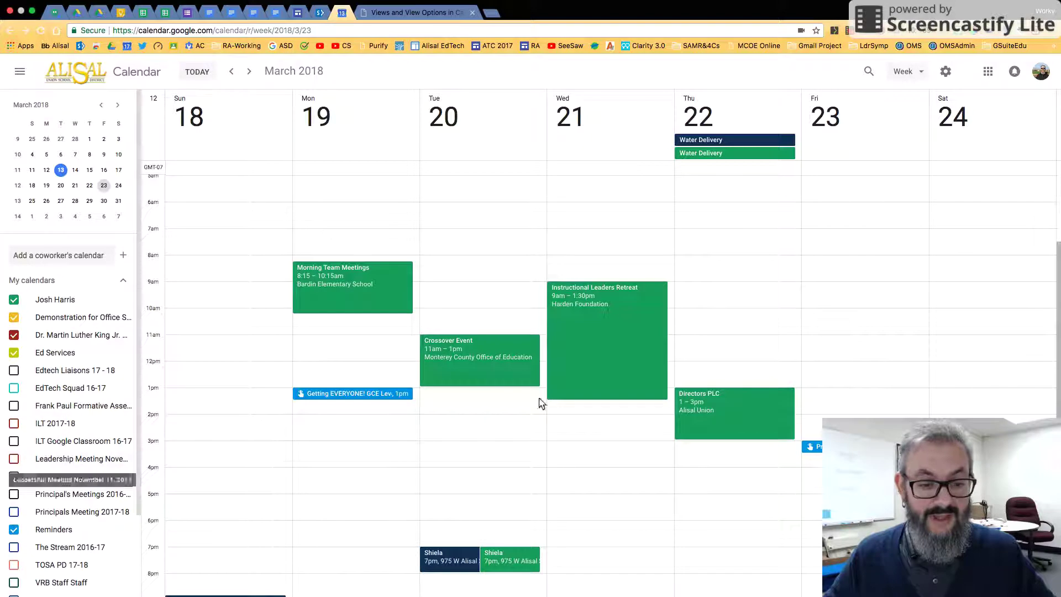
click(14, 300)
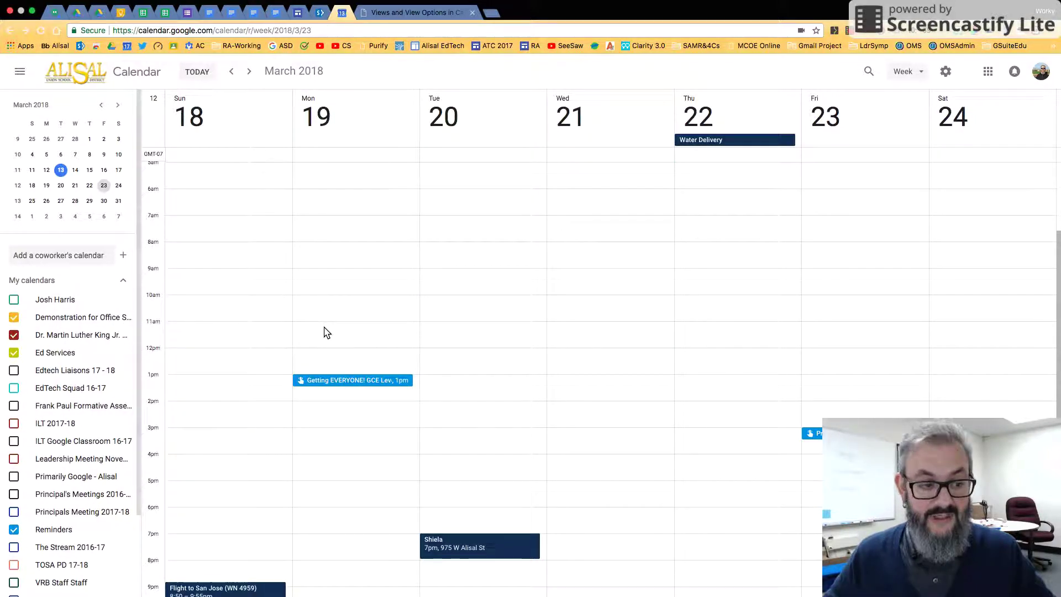
click(14, 301)
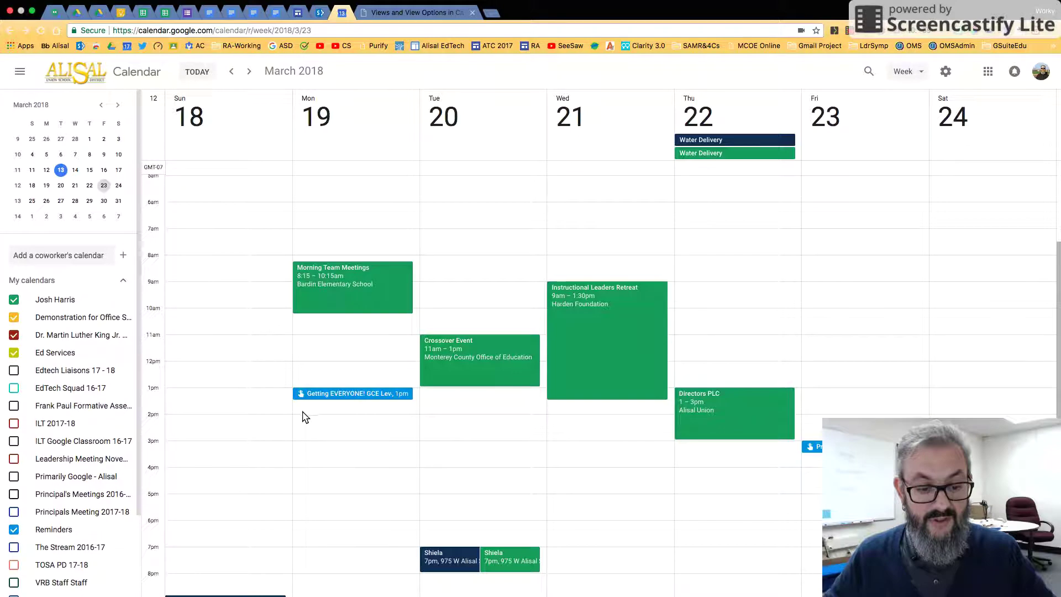
click(15, 532)
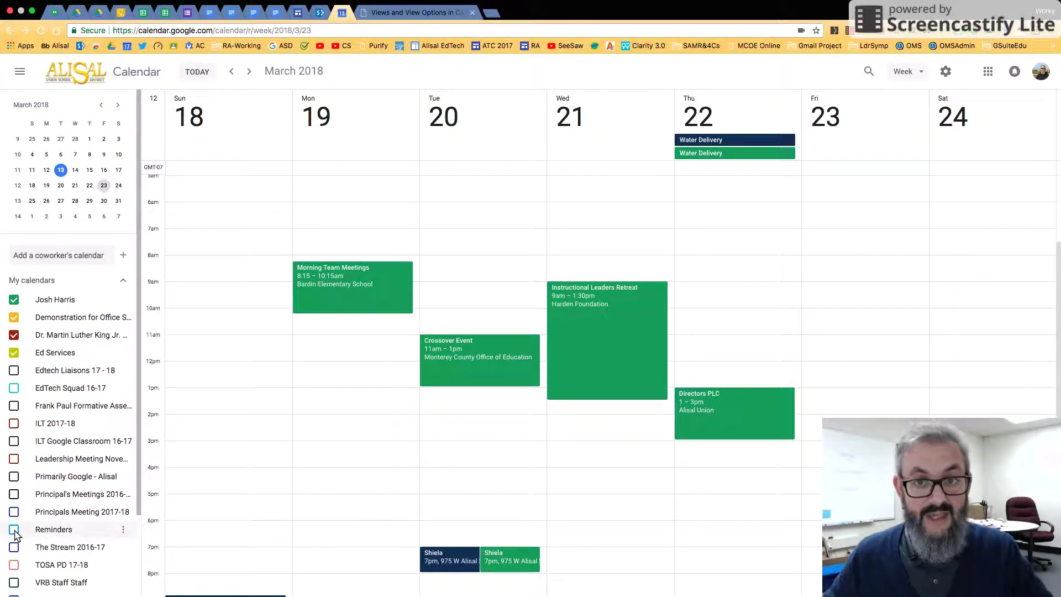
click(15, 531)
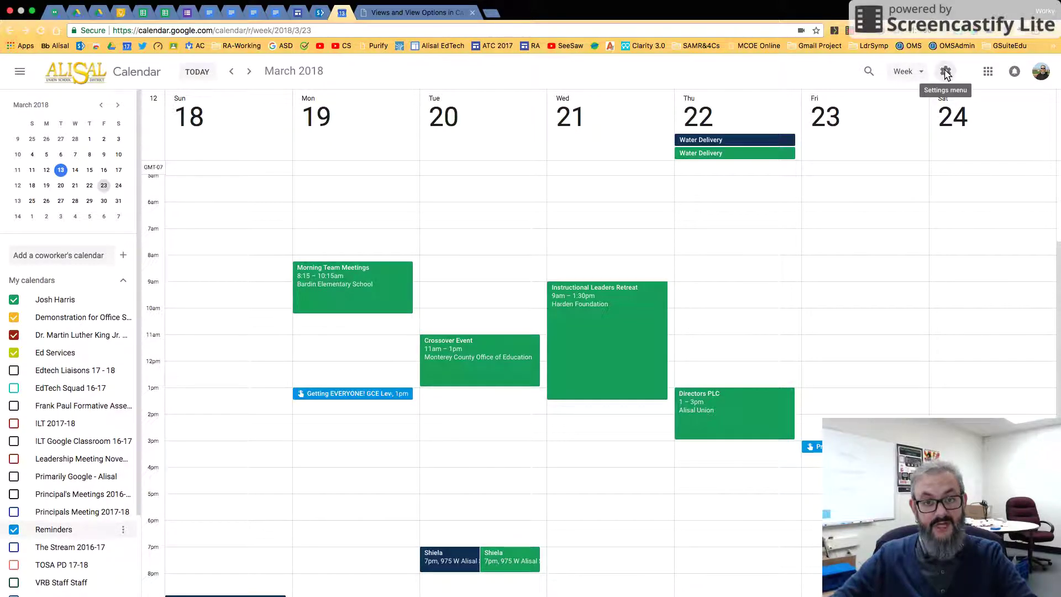
- Turn off Show weekends so the week shows only Monday March 19 to Friday March 23
click(909, 73)
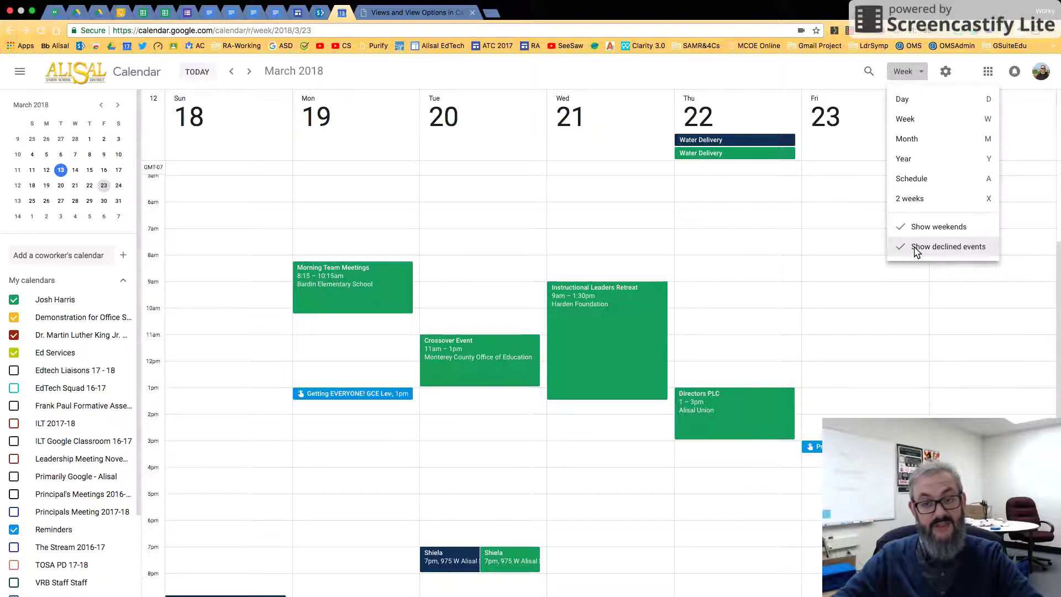
click(917, 234)
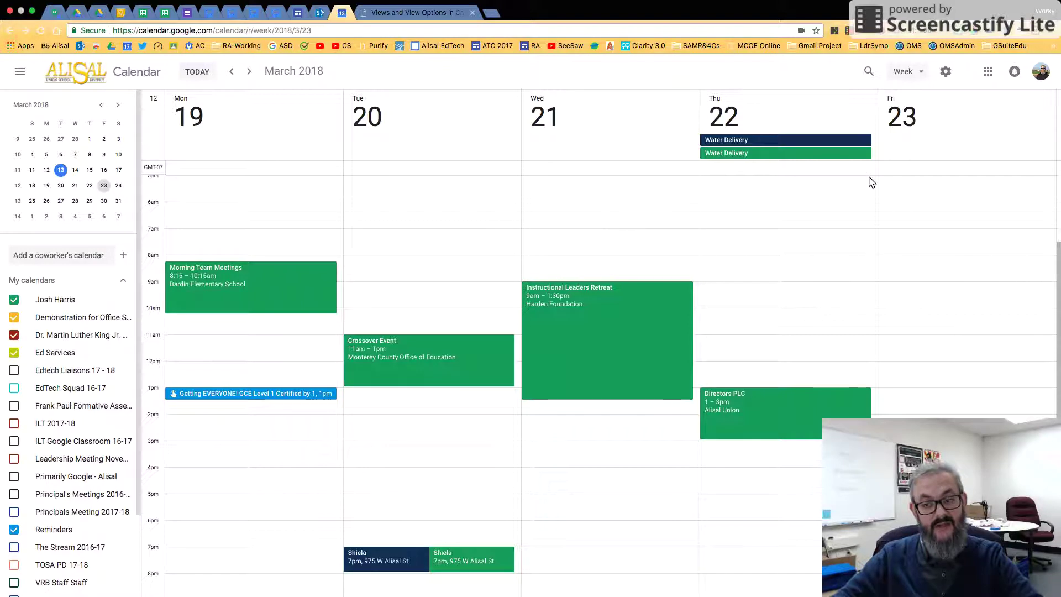
click(909, 72)
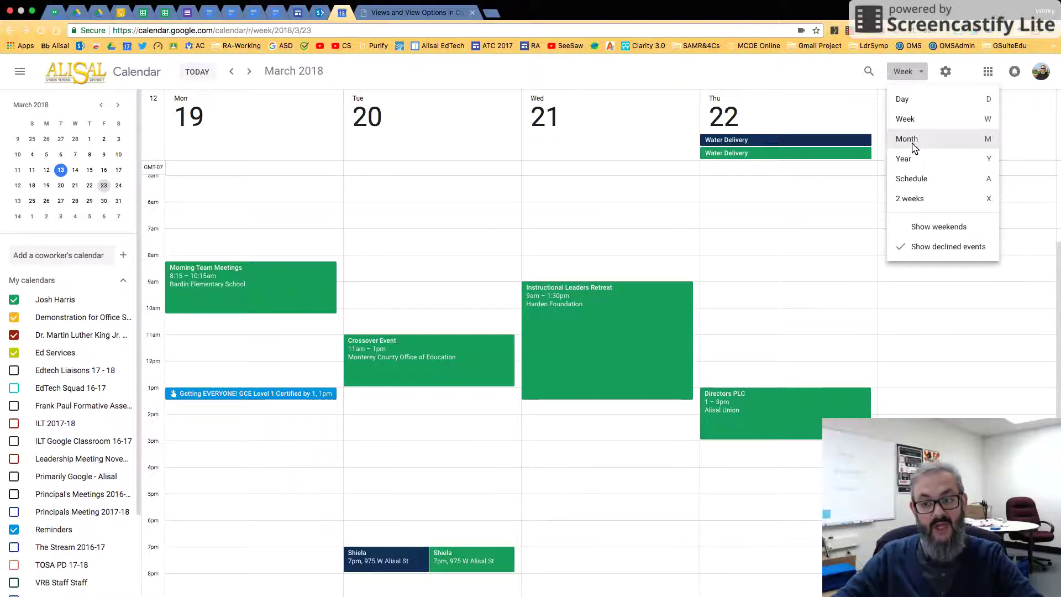
- Switch to Month view of March 2018 with Monday–Friday columns only
click(909, 140)
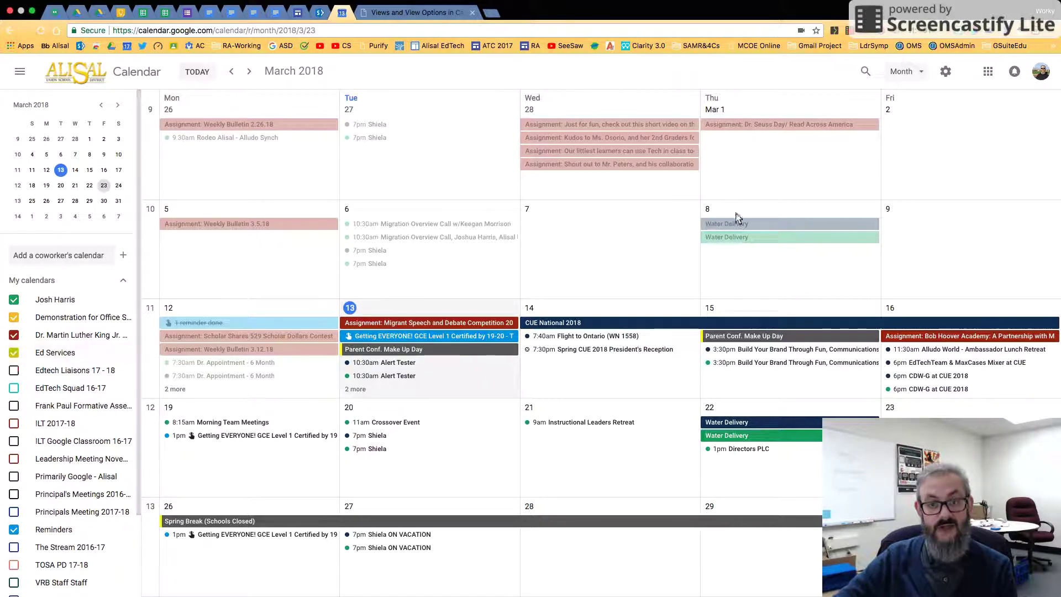
- Cycle through the Week and Day views, ending on the 2018 Year view
click(917, 75)
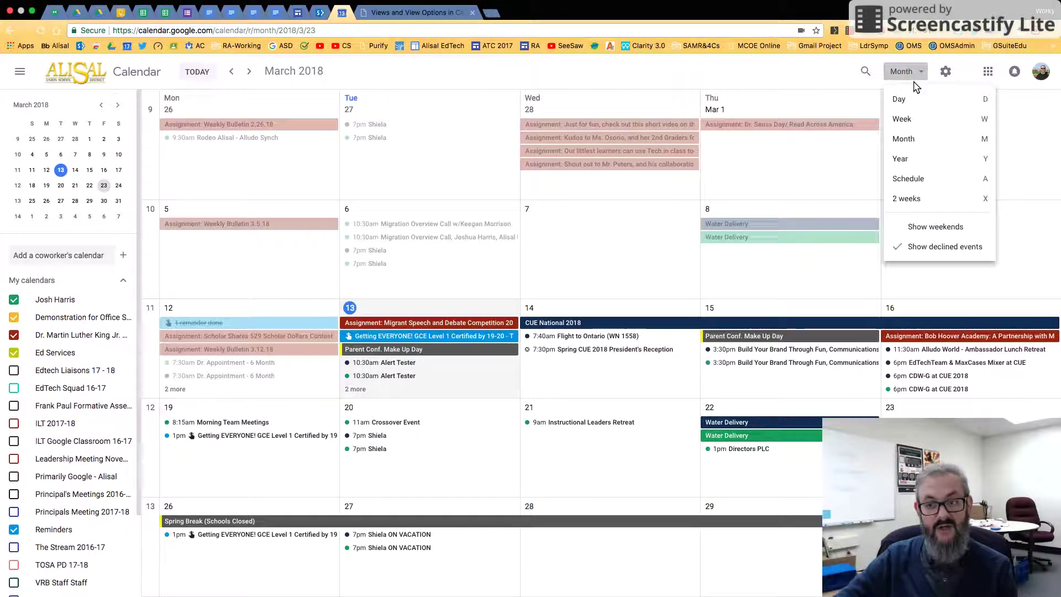
click(904, 119)
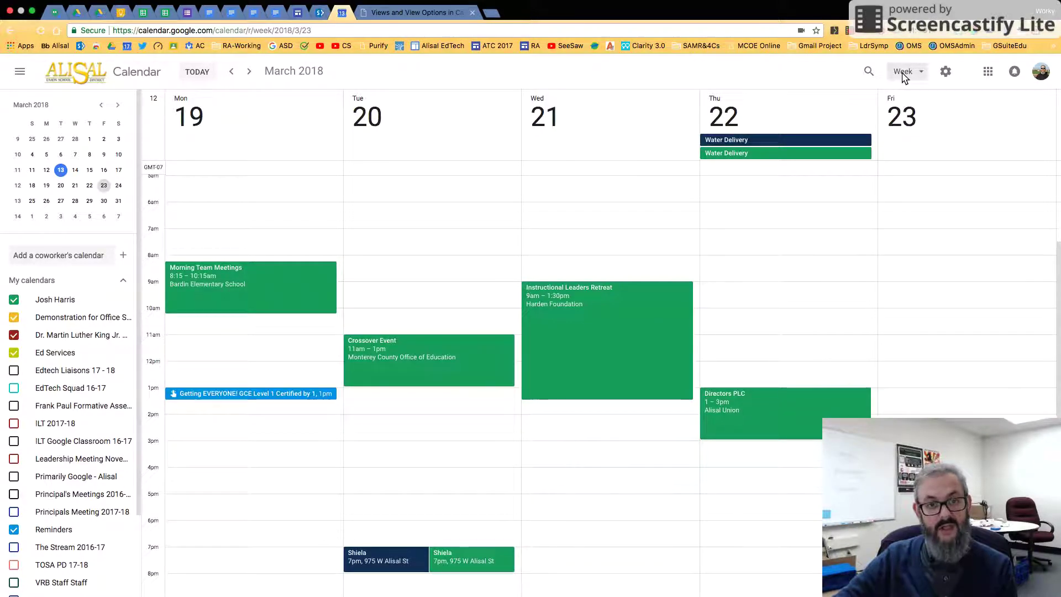
click(904, 75)
click(906, 105)
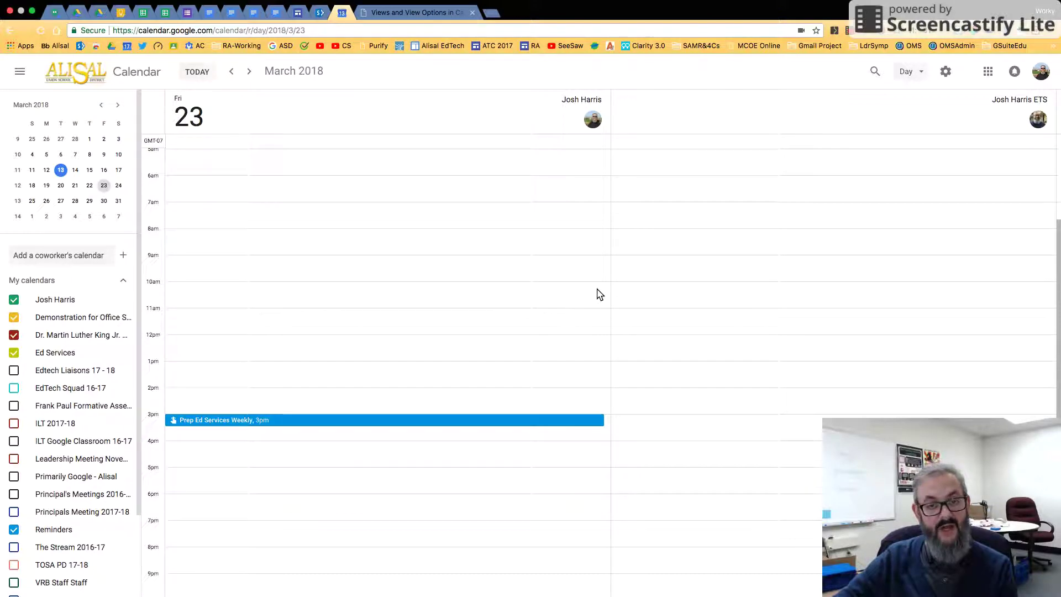
click(908, 76)
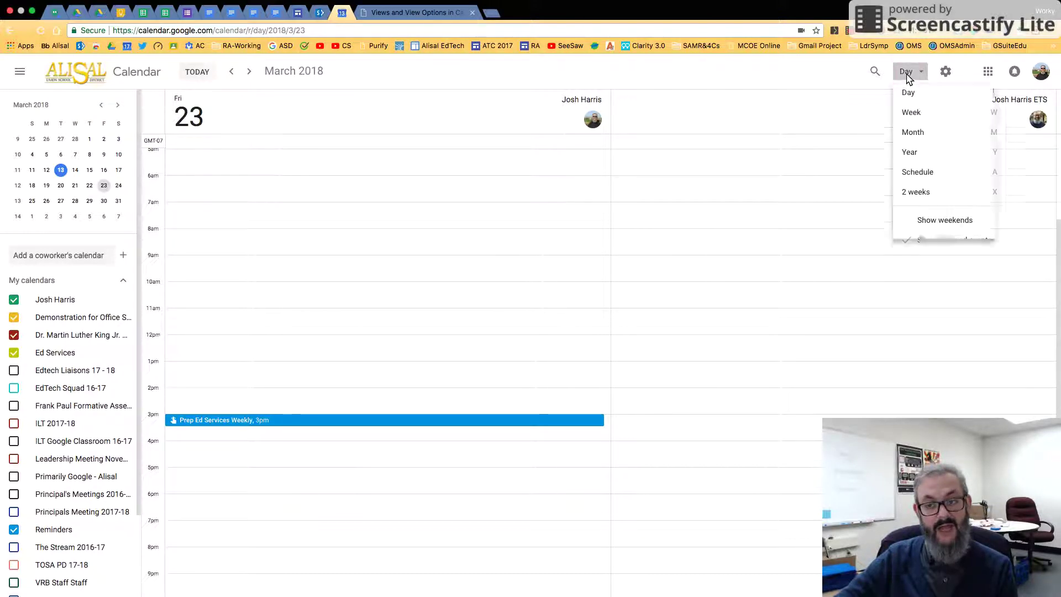
click(910, 160)
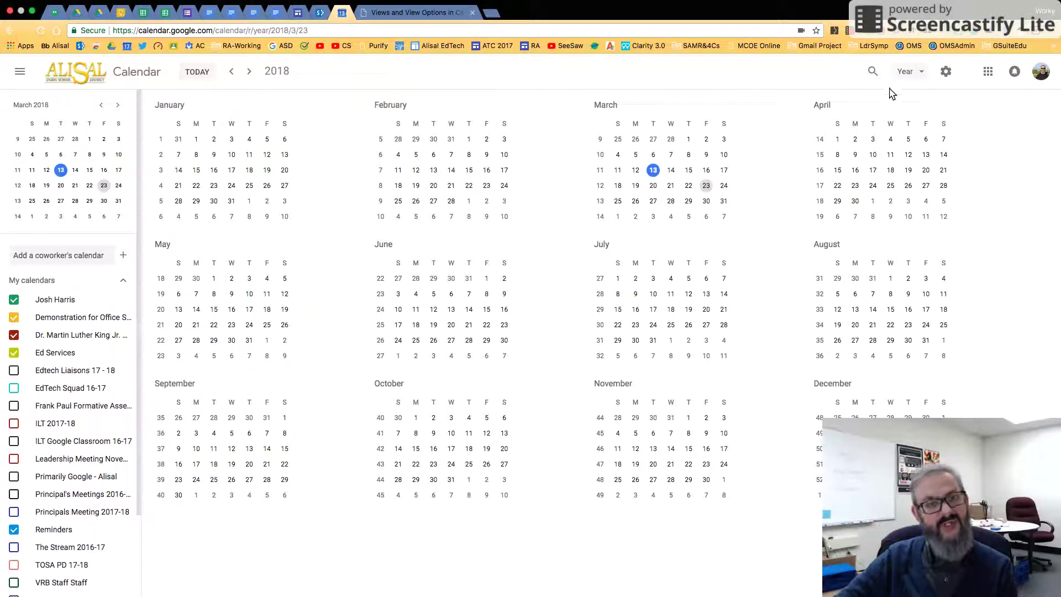
click(911, 73)
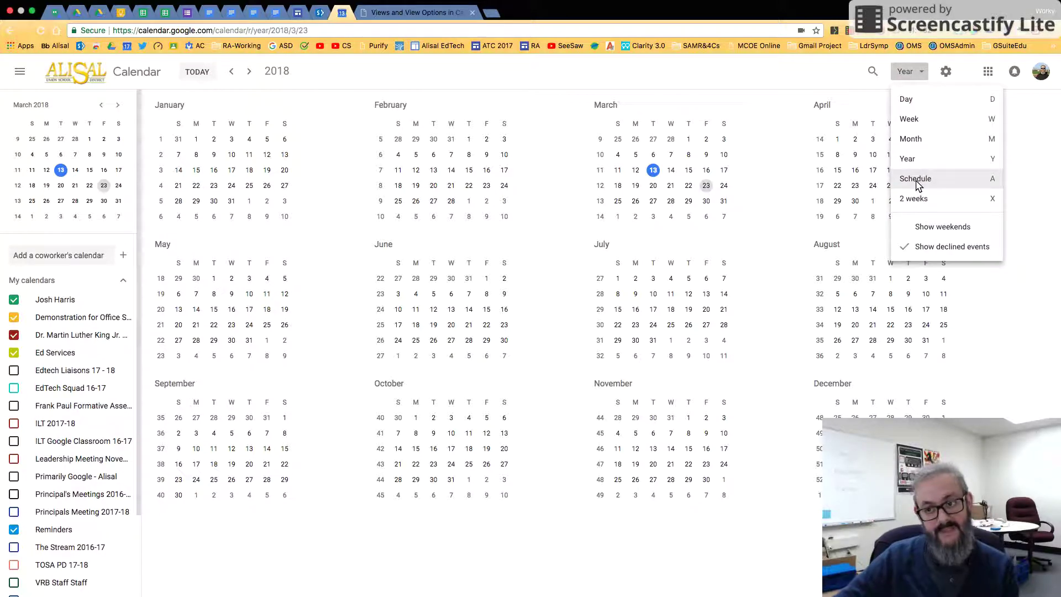
- Switch to Schedule view and scroll through the March–April 2018 agenda
click(916, 180)
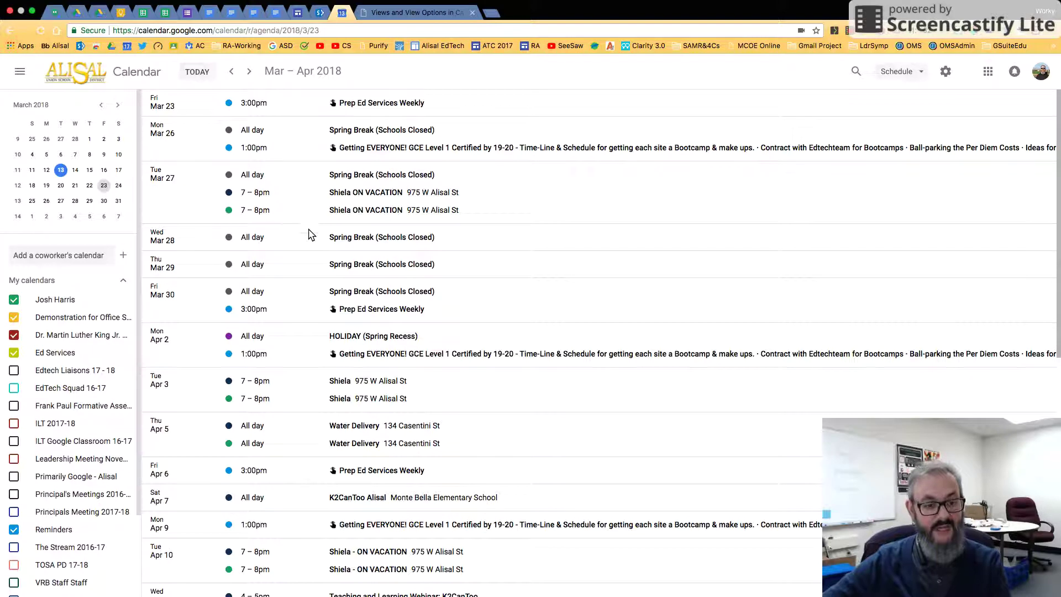
scroll(313, 240, down, 1)
scroll(314, 243, down, 10)
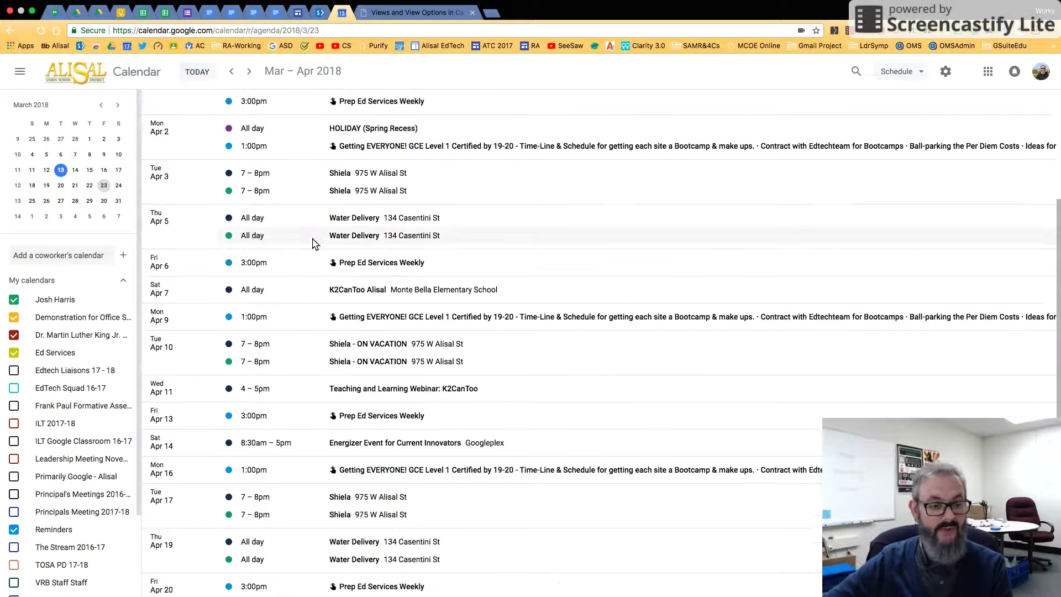
scroll(313, 243, down, 8)
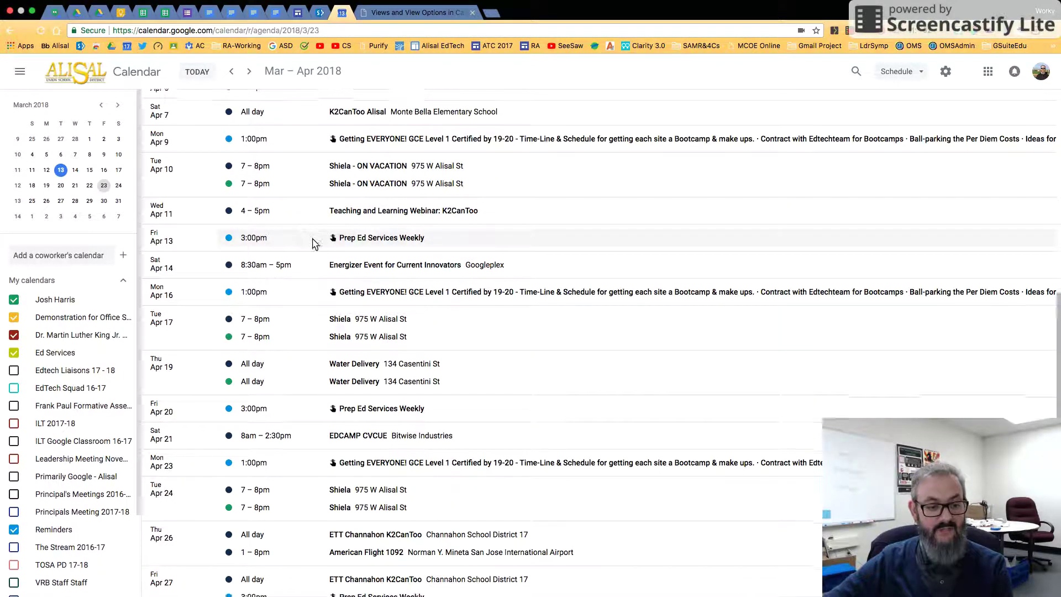
scroll(313, 243, up, 14)
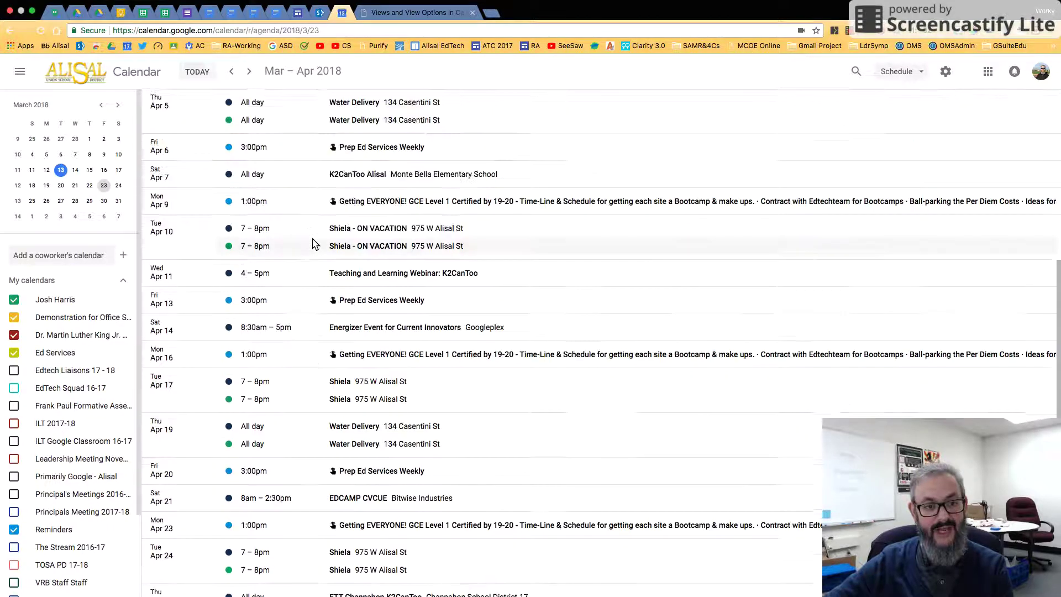
scroll(312, 243, up, 5)
- Switch to the 2-week view, then open Settings from the gear menu
click(896, 71)
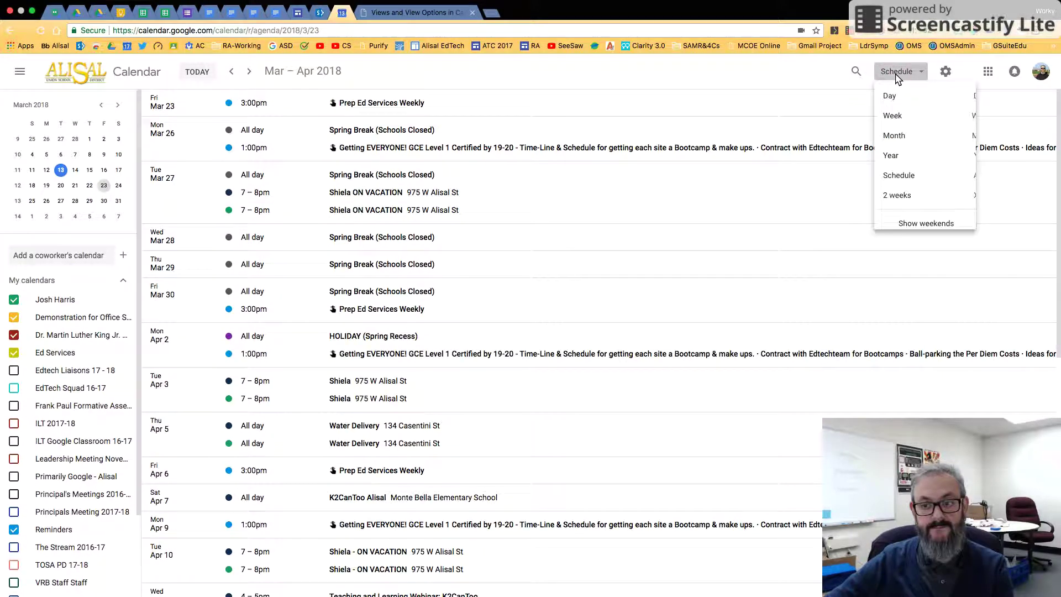
click(901, 199)
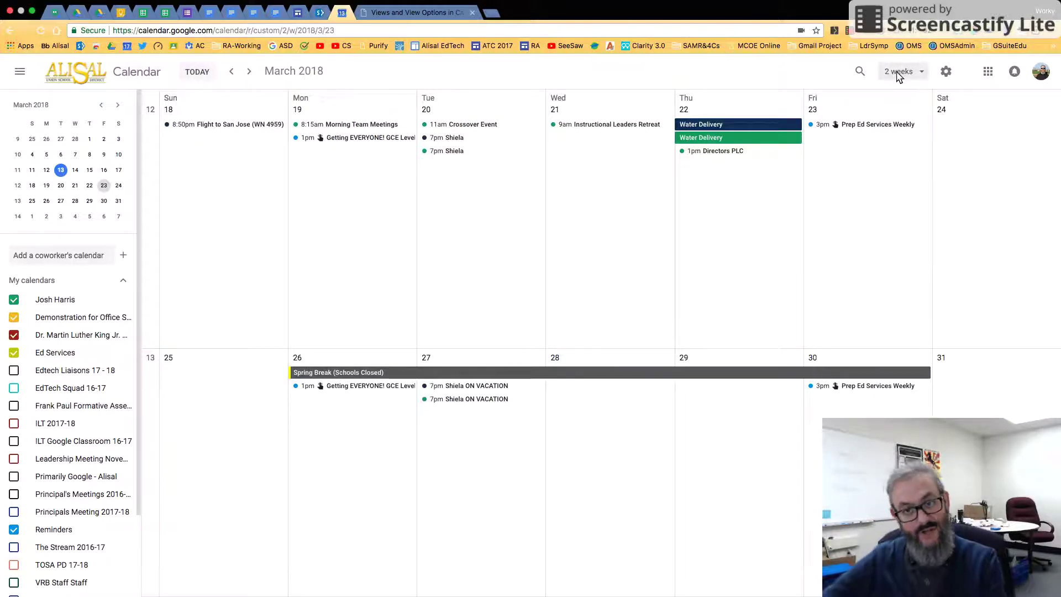
click(946, 72)
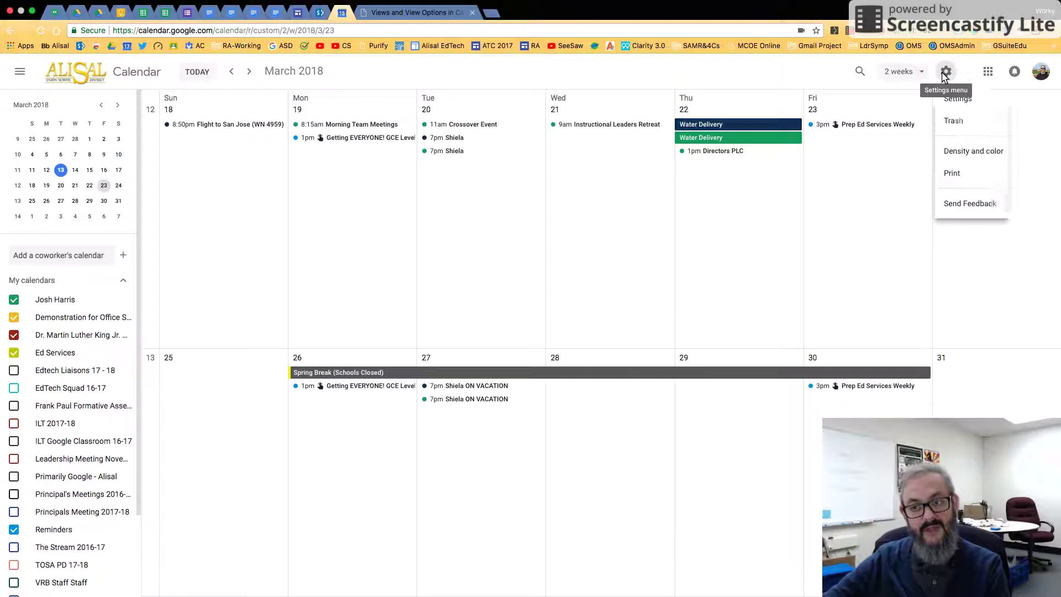
click(951, 104)
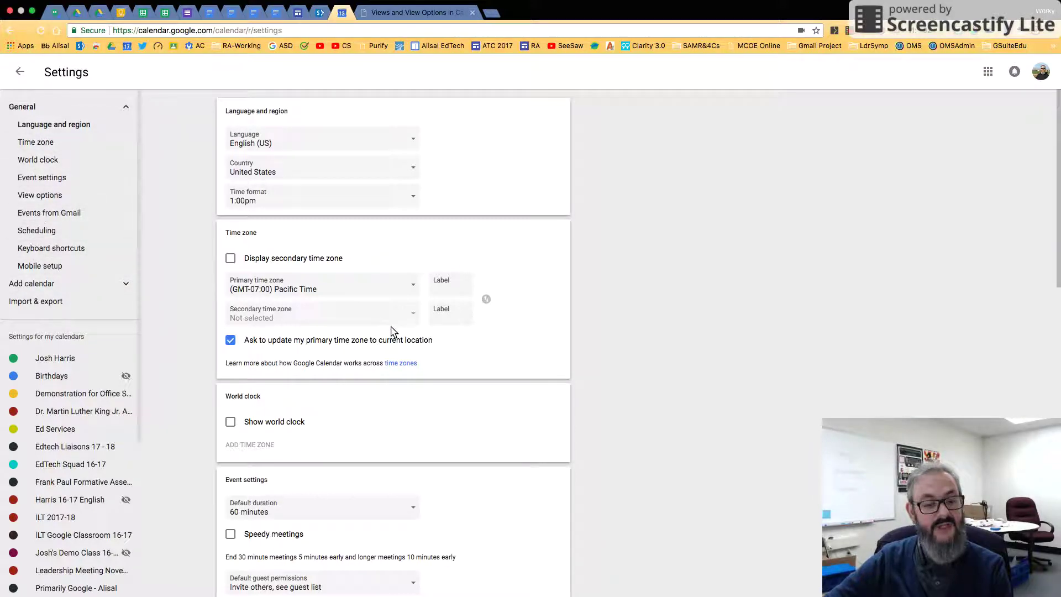
- In View options, turn on Show weekends
scroll(393, 332, down, 10)
scroll(393, 331, down, 5)
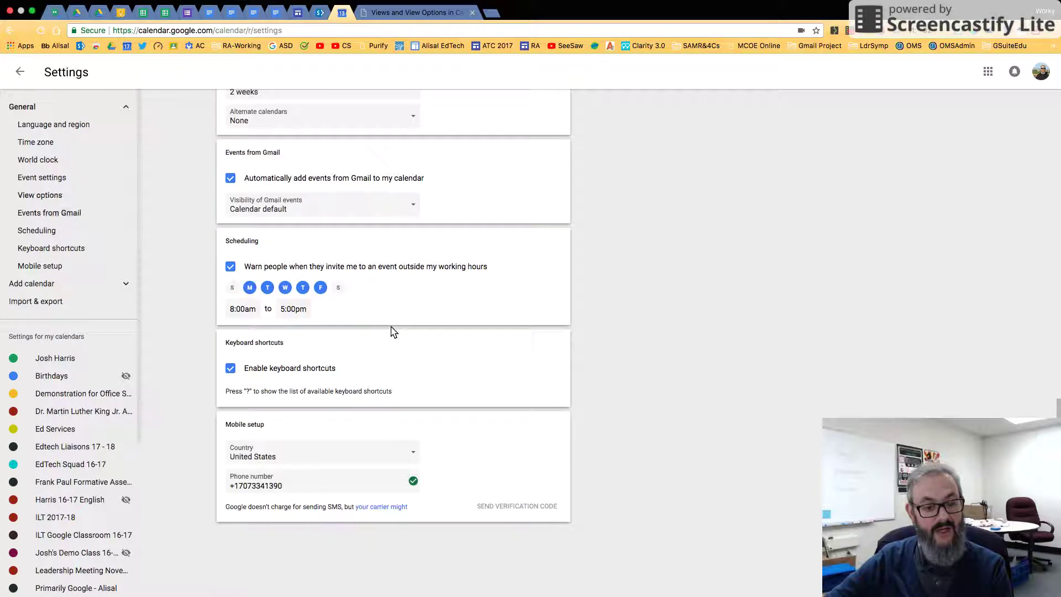
scroll(393, 330, up, 15)
click(62, 196)
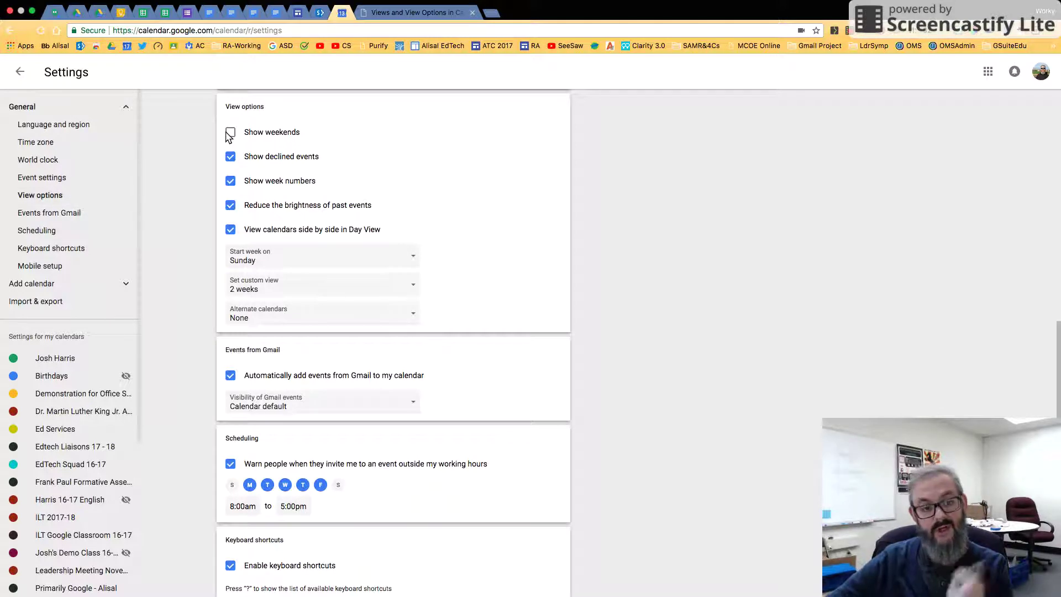
click(231, 134)
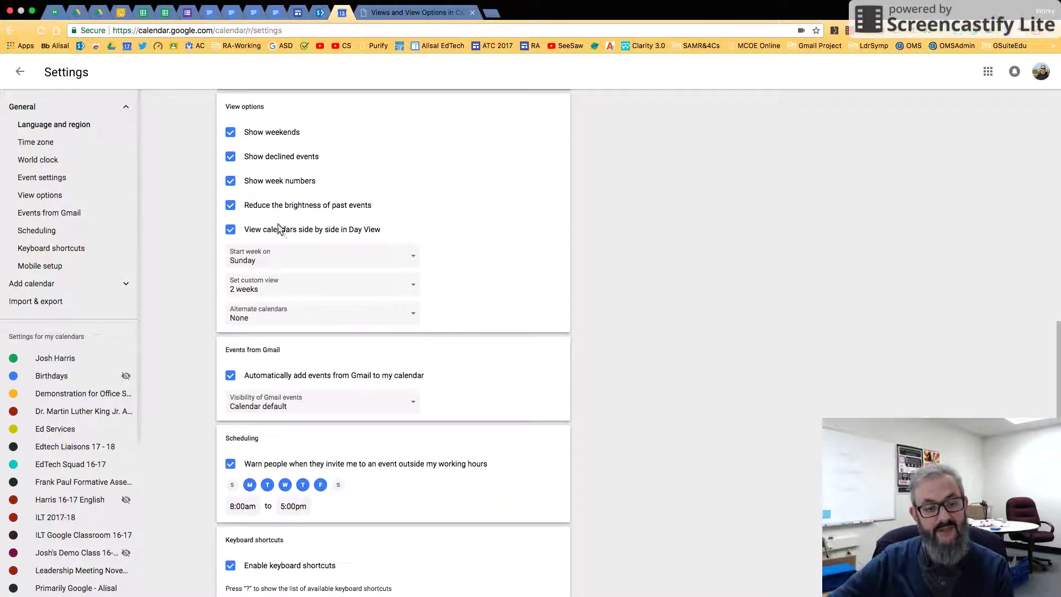
- Keep the week starting on Sunday and set the custom view to 4 days
click(278, 263)
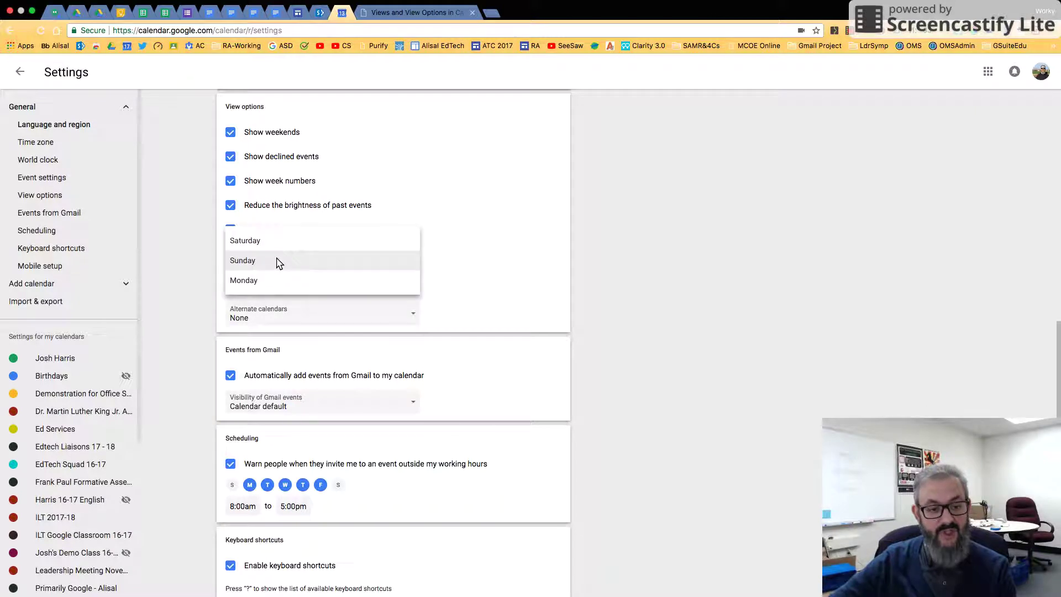
click(278, 262)
click(278, 262)
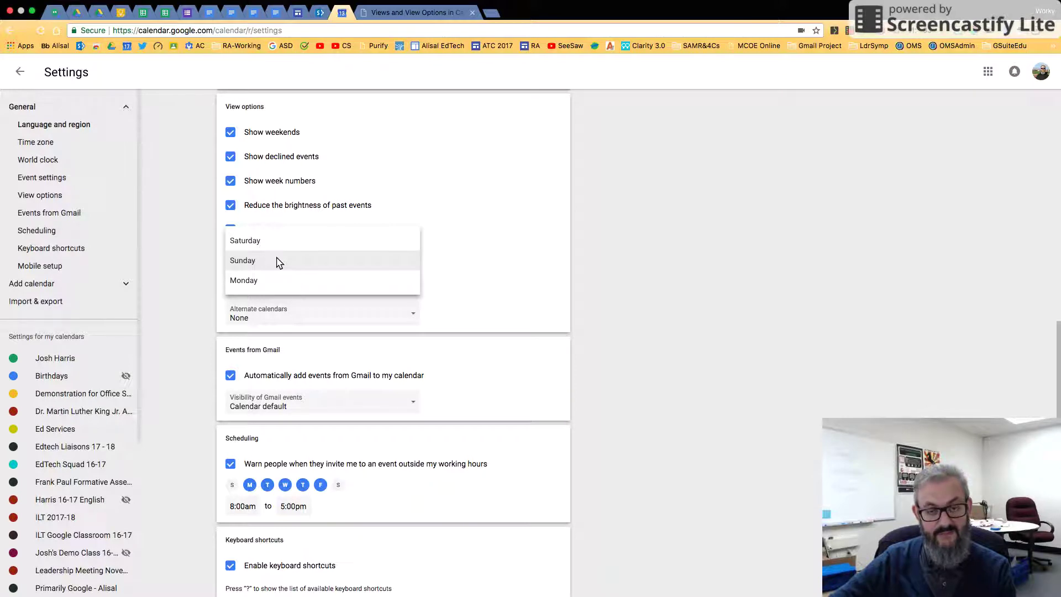
click(279, 262)
click(277, 288)
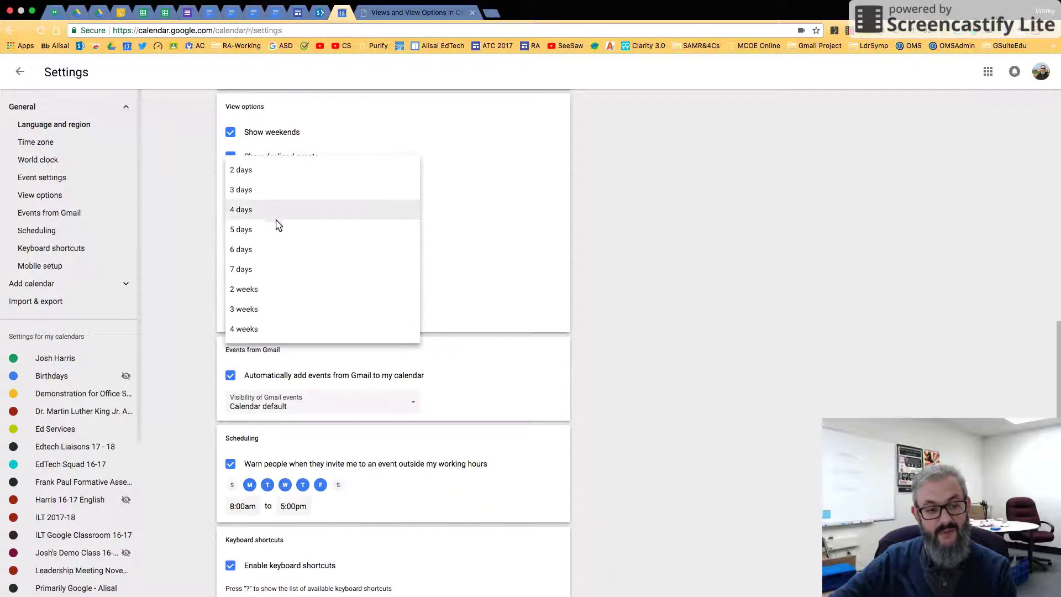
click(277, 216)
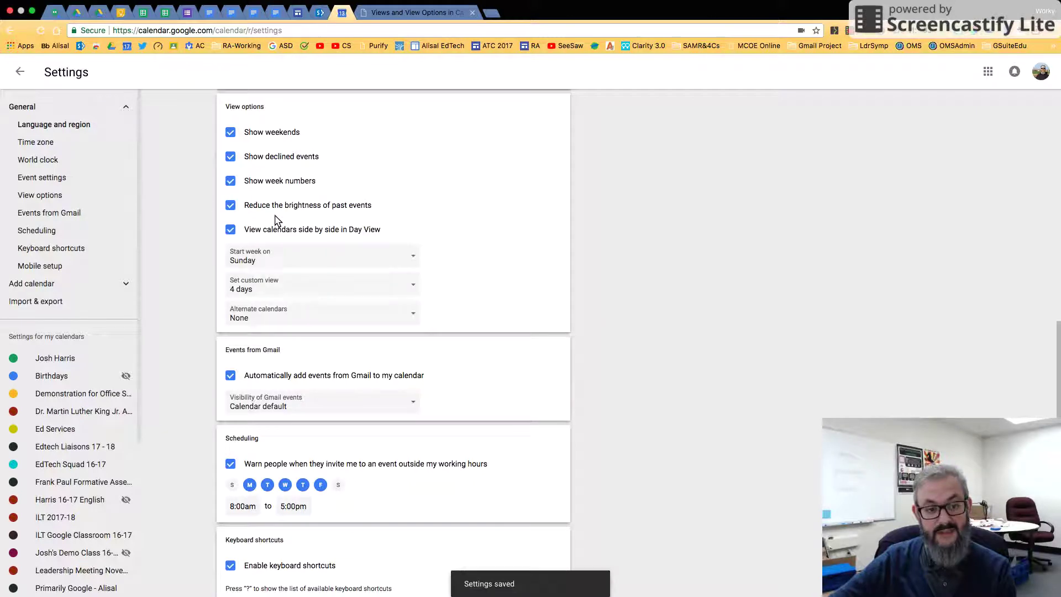
- Return to the calendar on March 19–22 and compare the Week view with the 4-day view
click(30, 72)
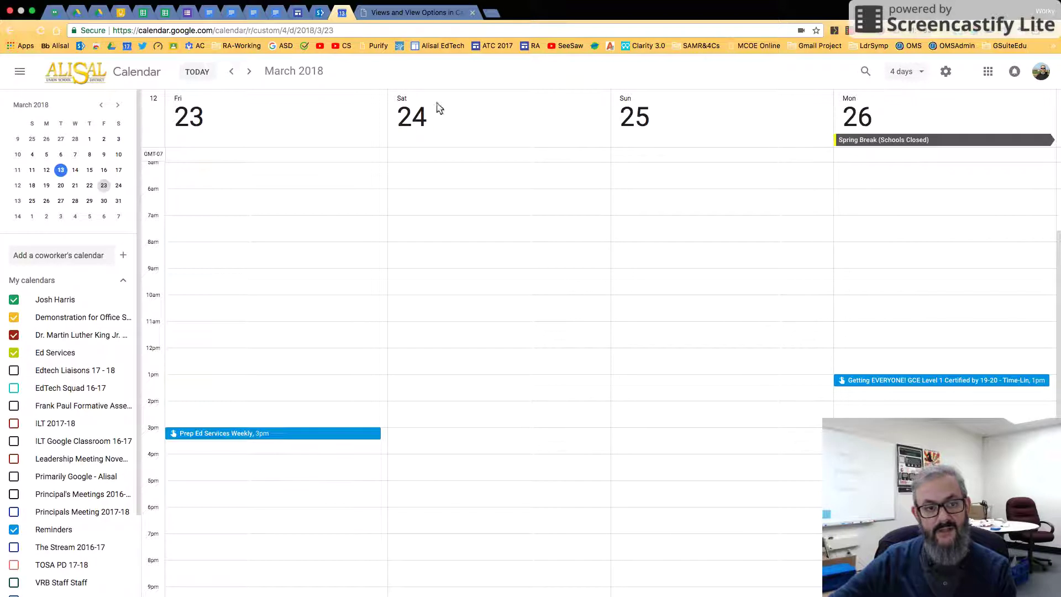
click(232, 72)
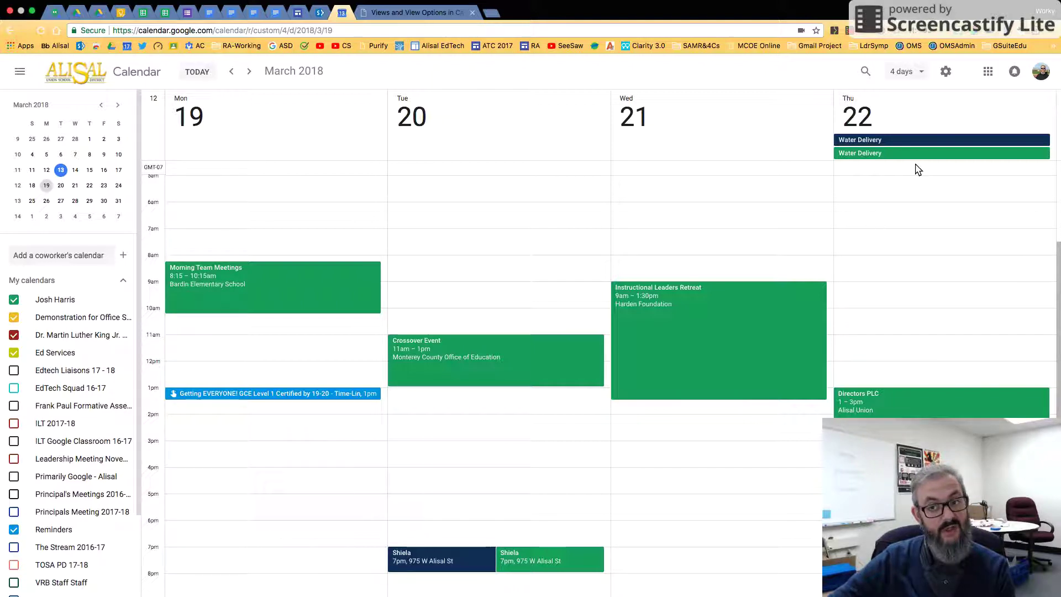
click(905, 73)
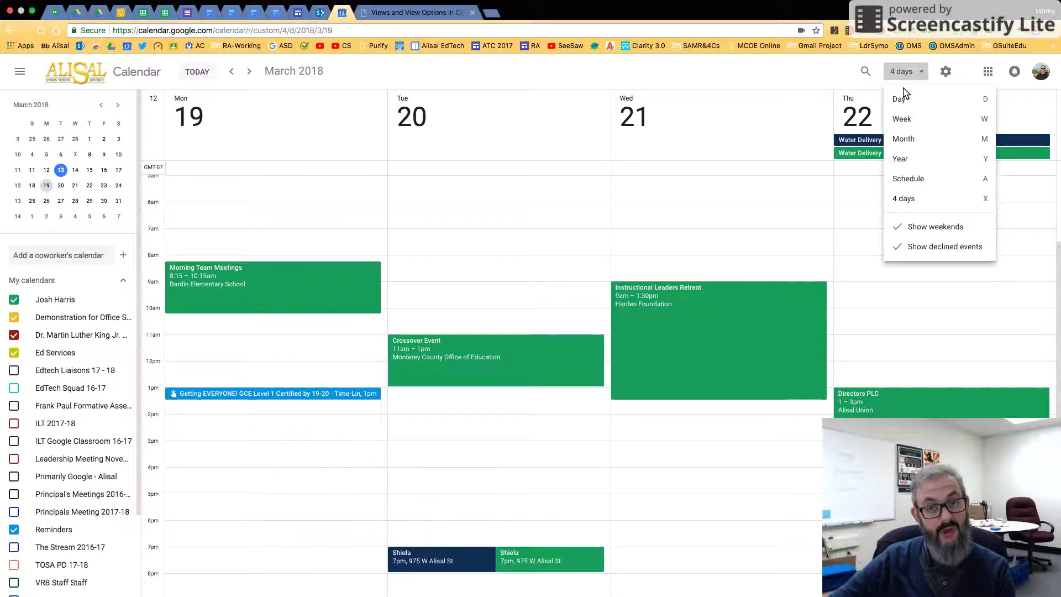
click(907, 122)
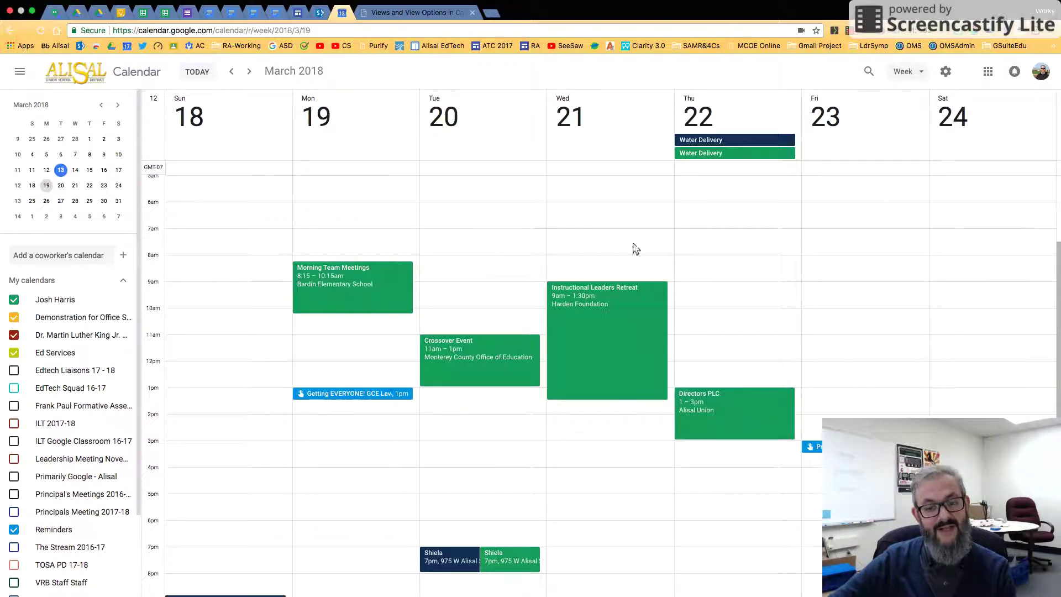
click(903, 71)
click(907, 198)
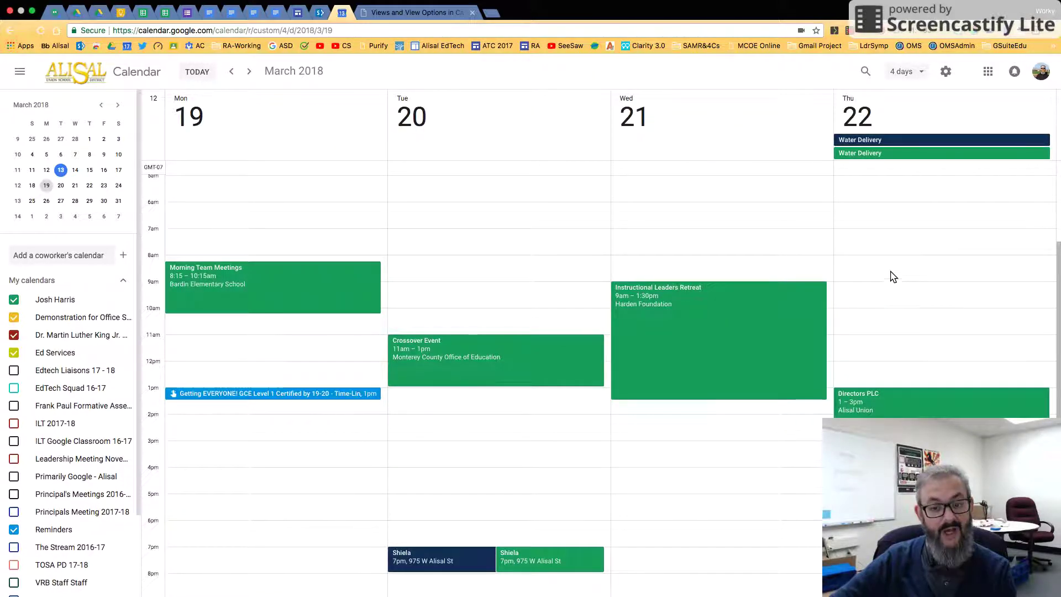
click(900, 77)
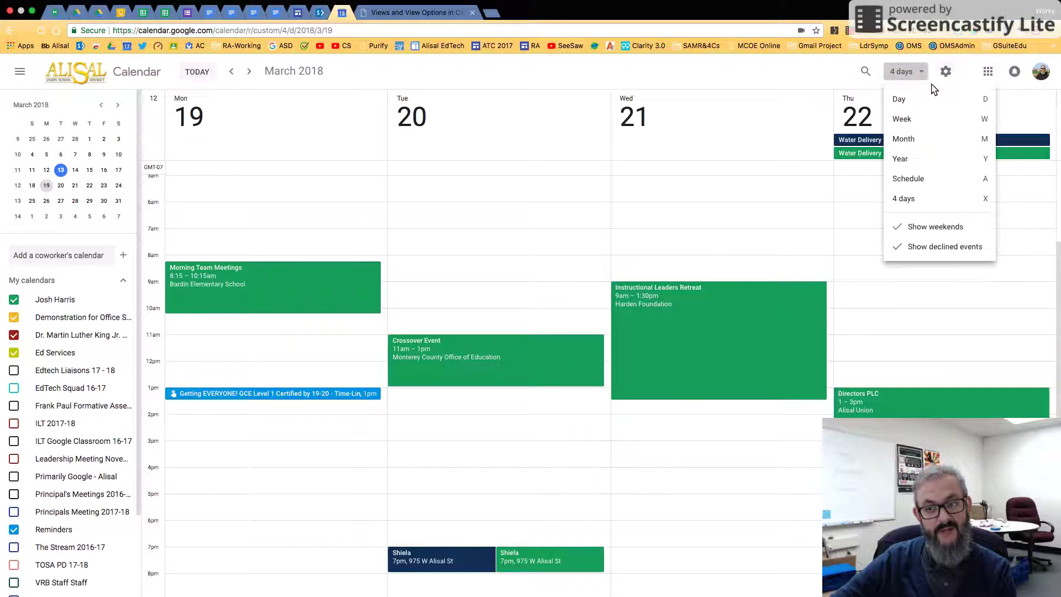
click(945, 73)
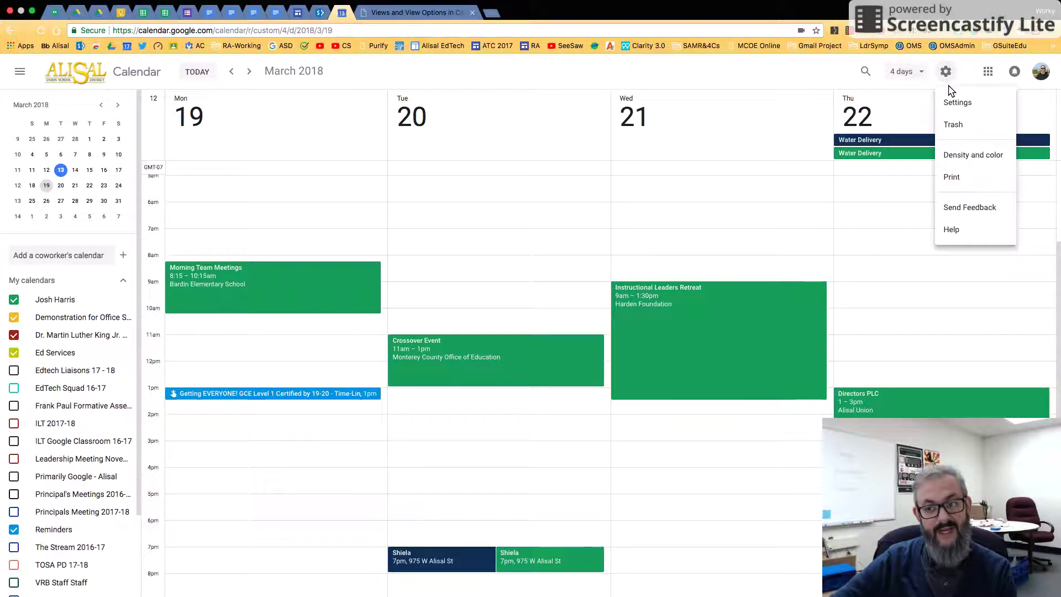
- In Settings' View options, change the custom view from 4 days to 2 weeks
click(949, 103)
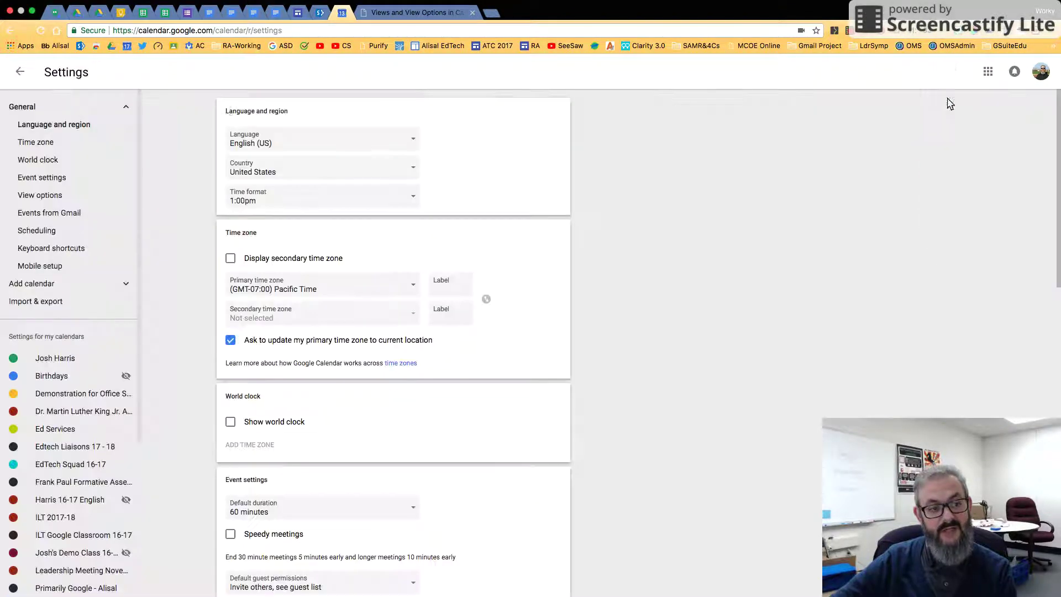
click(75, 199)
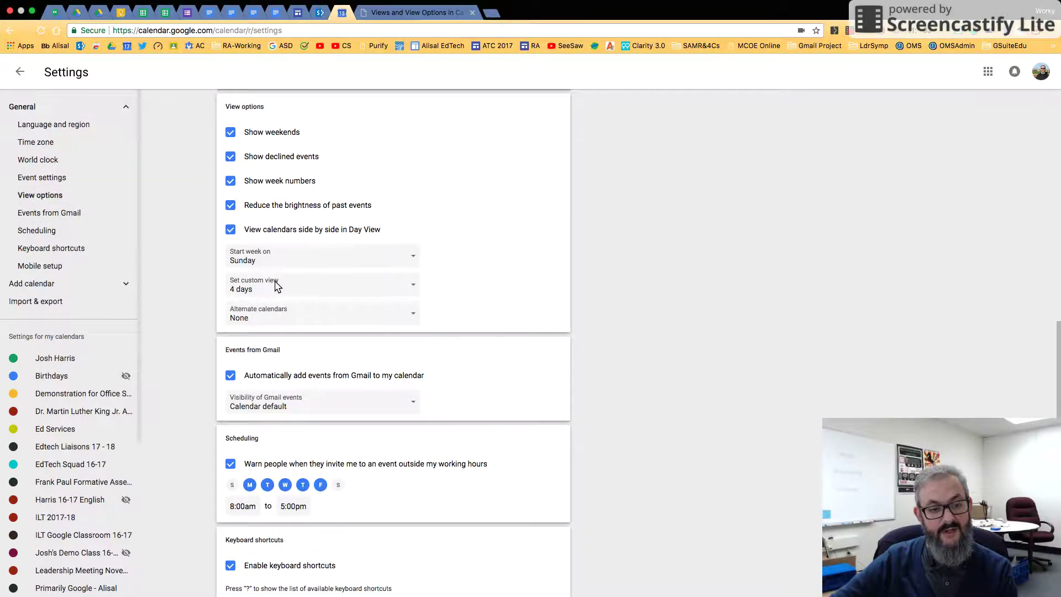
click(276, 285)
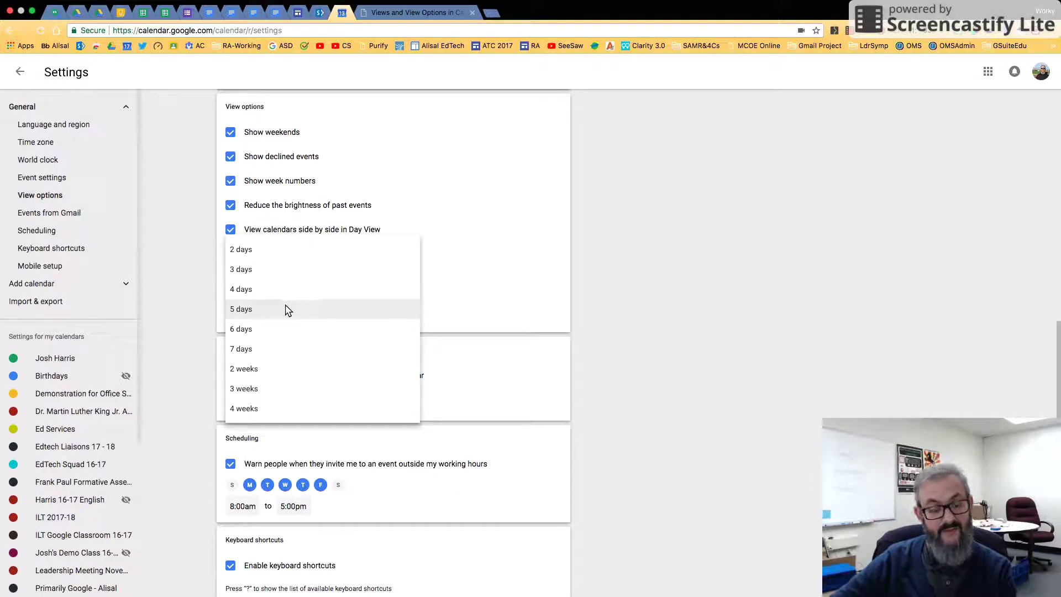
click(296, 381)
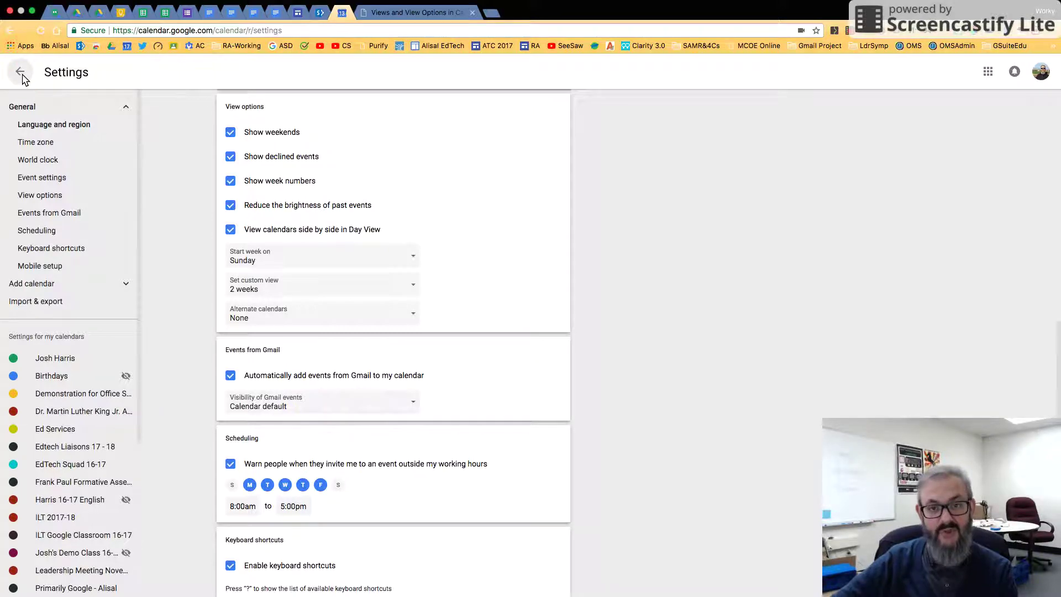
- Return to the 2-week calendar of March 18–31, then switch to Week view for March 18–24
click(21, 74)
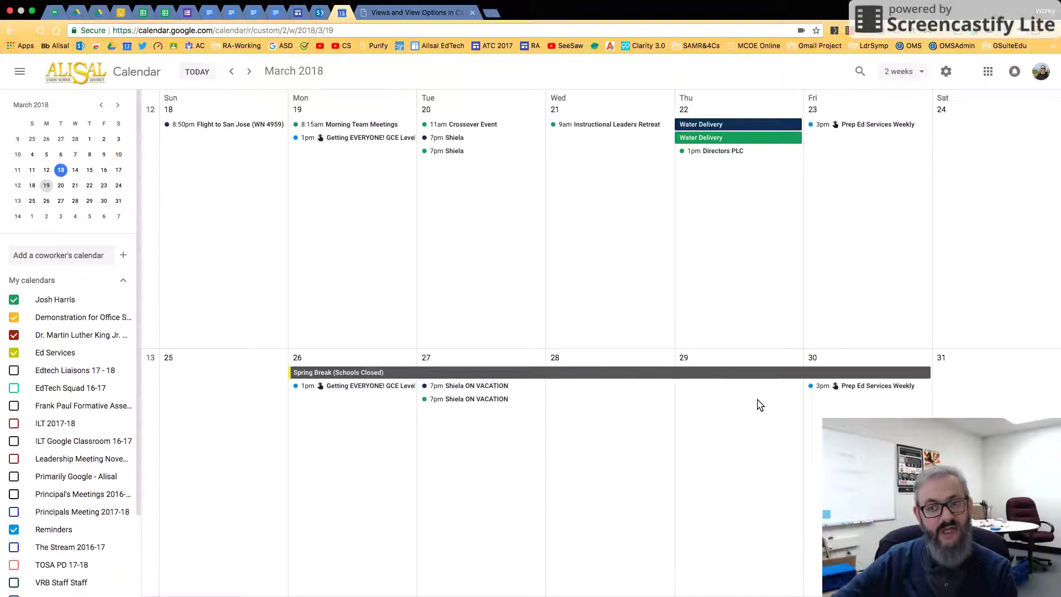
click(899, 72)
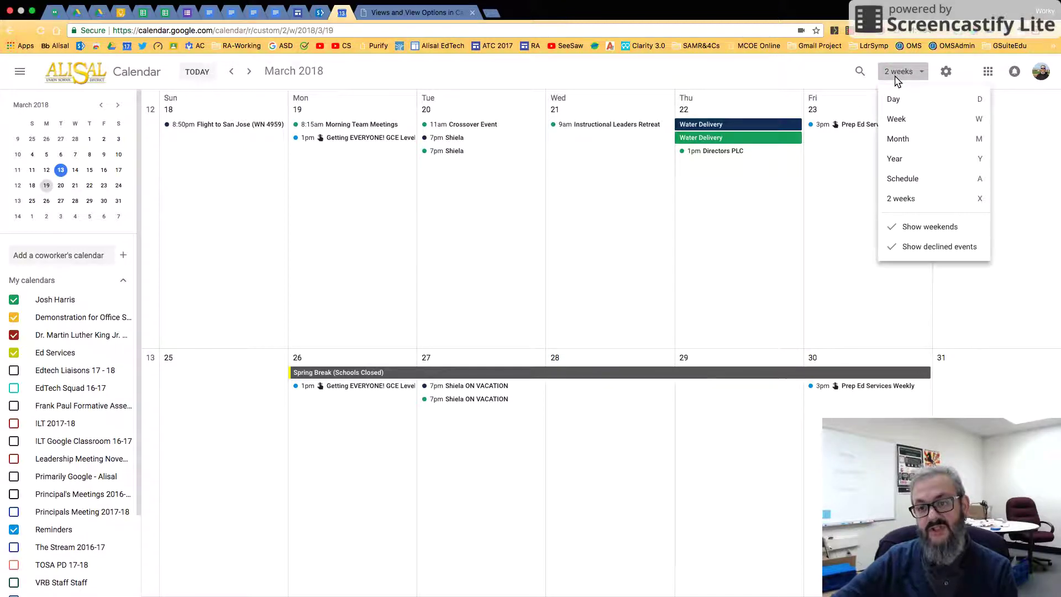
click(903, 120)
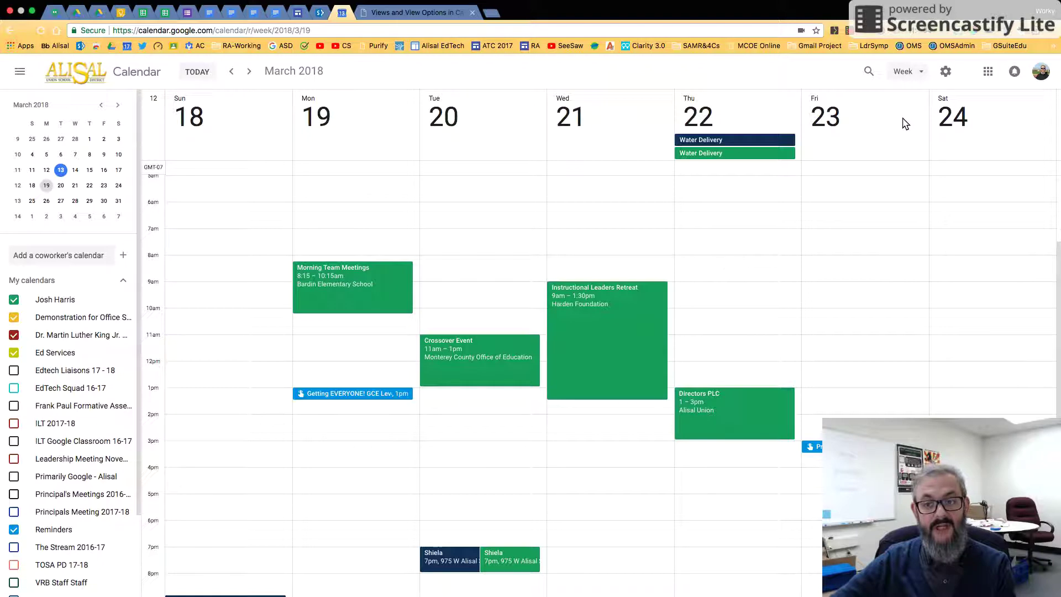
click(917, 78)
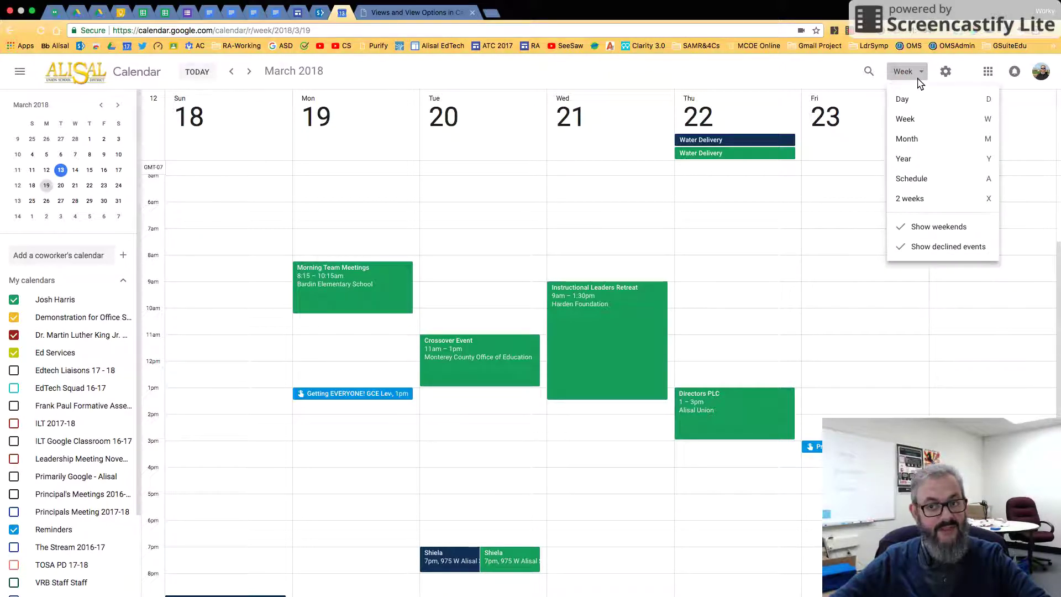
click(943, 78)
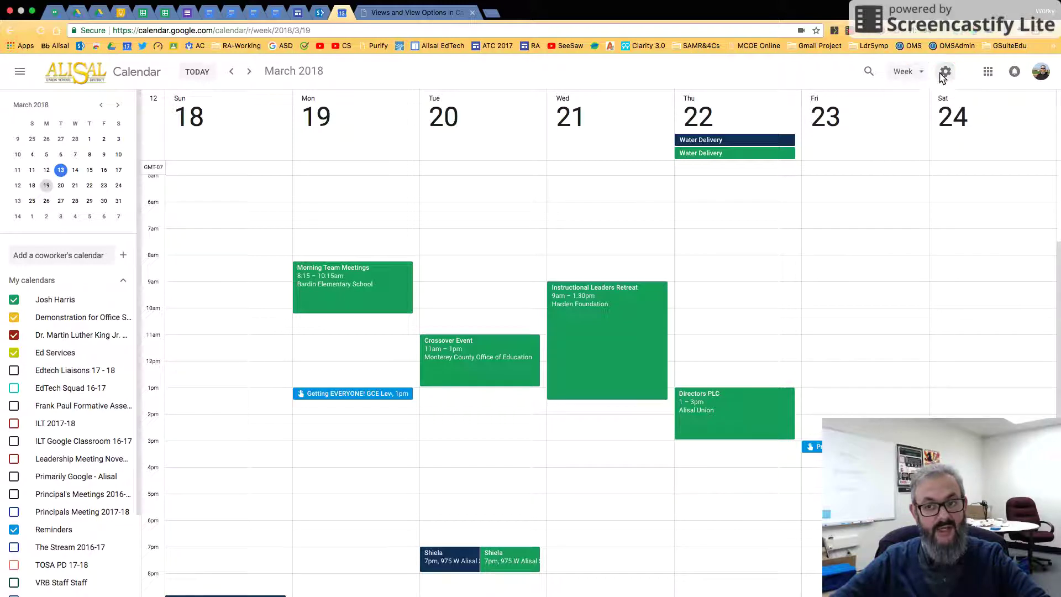